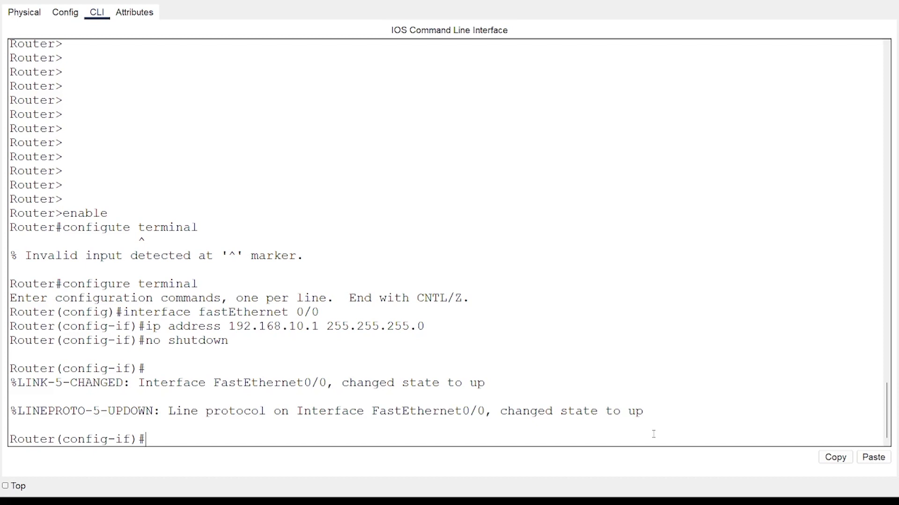
- Leave the configuration of FastEthernet 0/0 on the router and enter interface configuration mode for fastEthernet 0/1
{"action": "type", "text": "exit"}
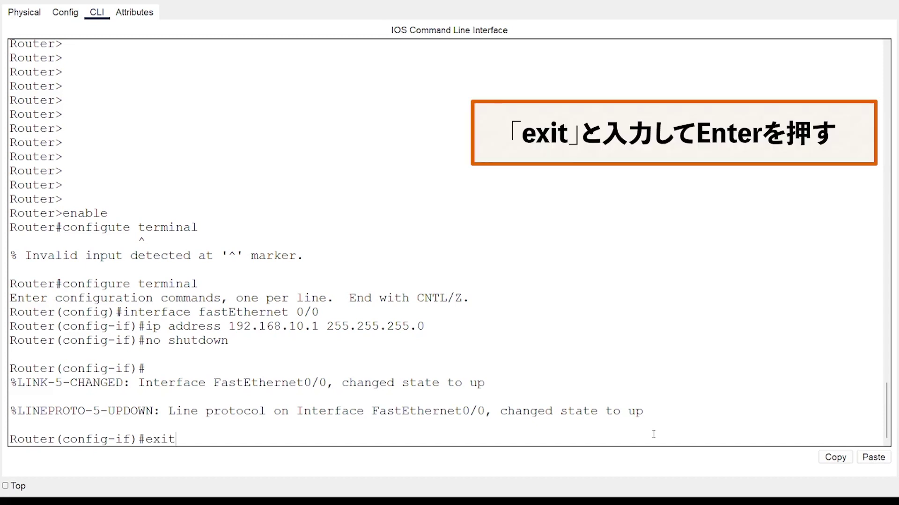
{"action": "key", "text": "Return"}
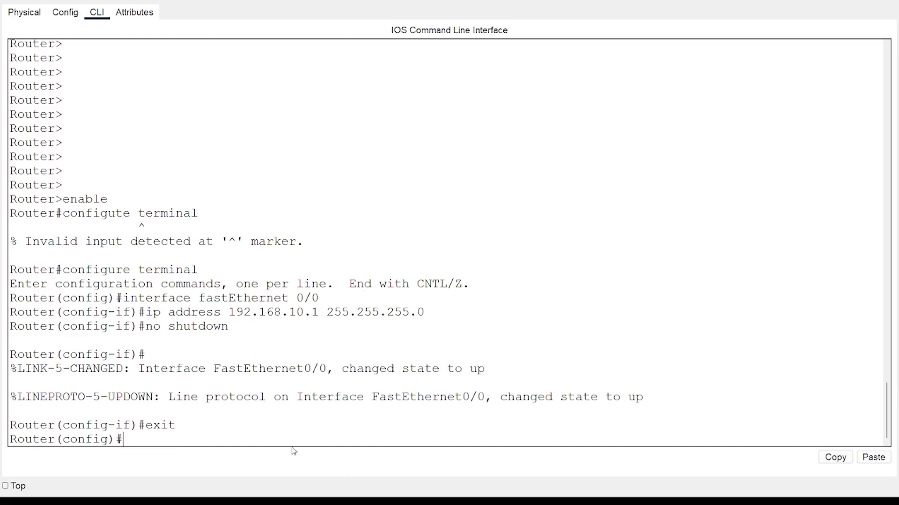
{"action": "type", "text": "interface "}
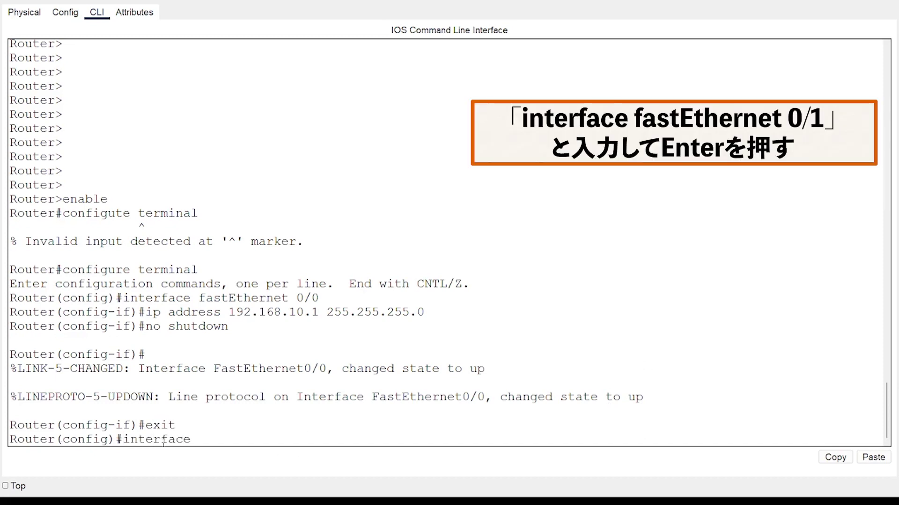
{"action": "type", "text": "fastEthernet "}
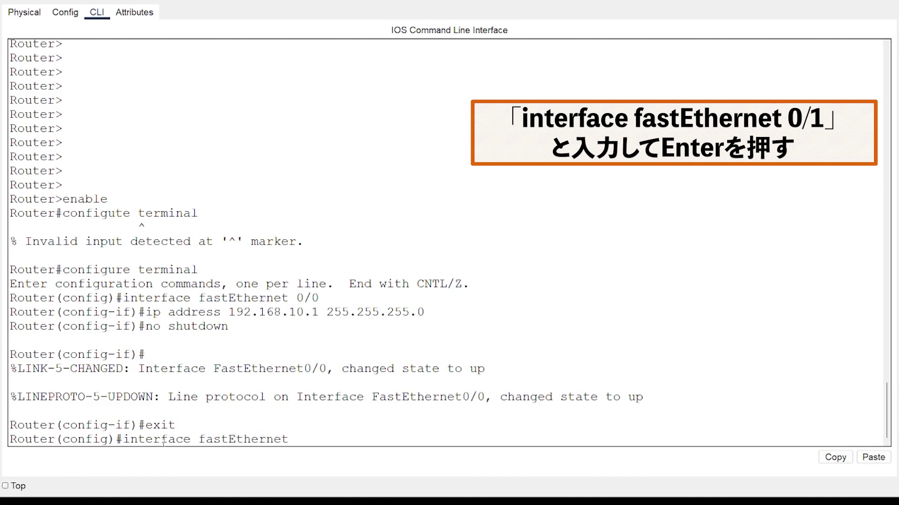
{"action": "type", "text": "0/1"}
{"action": "key", "text": "Return"}
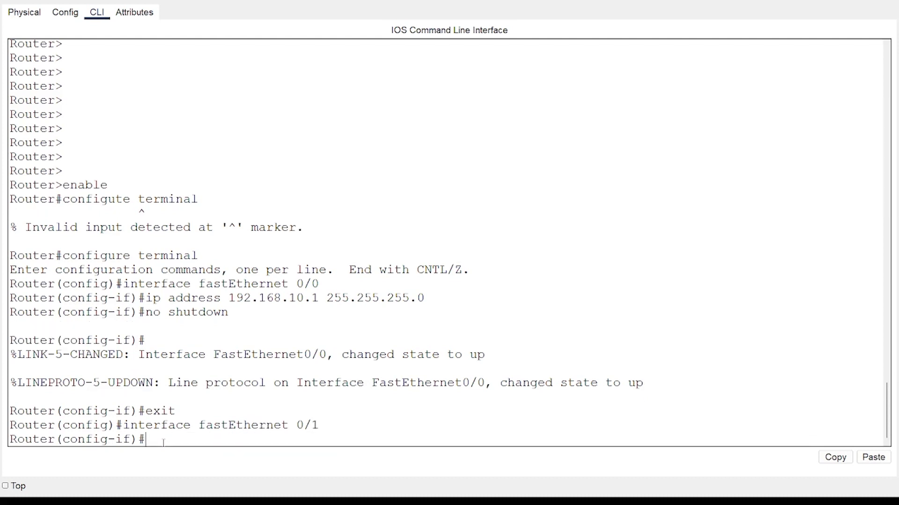
- Assign IP address 192.168.20.1 with mask 255.255.255.0 to the router's FastEthernet 0/1 and enable the interface with no shutdown
{"action": "type", "text": "ip address "}
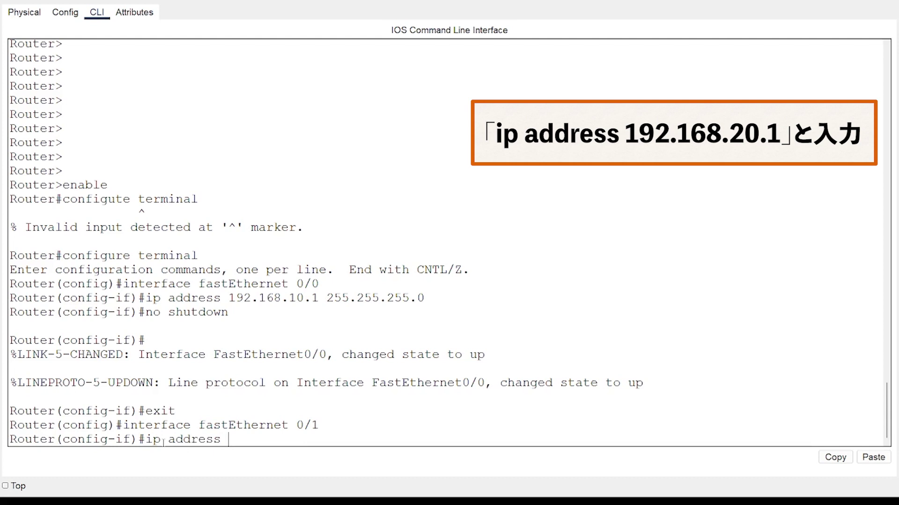
{"action": "type", "text": "192.168.20.1"}
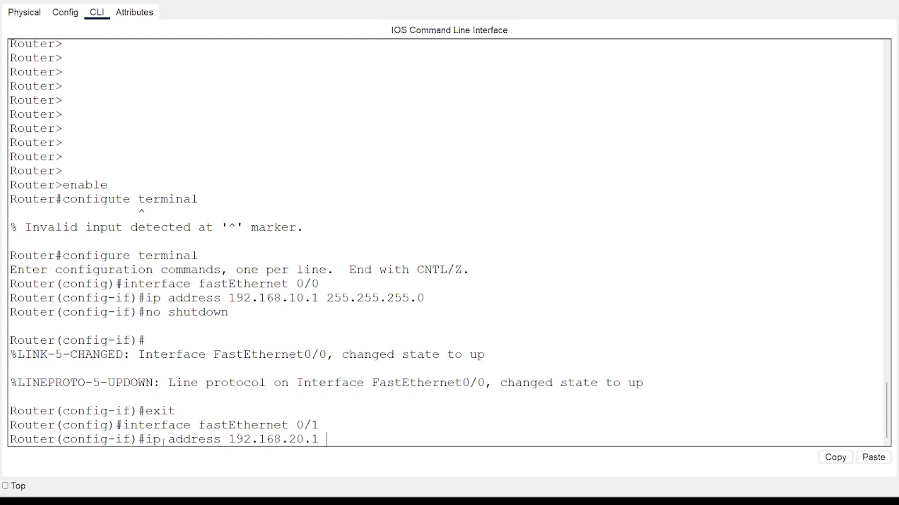
{"action": "type", "text": " 255.255.255.0"}
{"action": "key", "text": "Return"}
{"action": "type", "text": "no shutdown"}
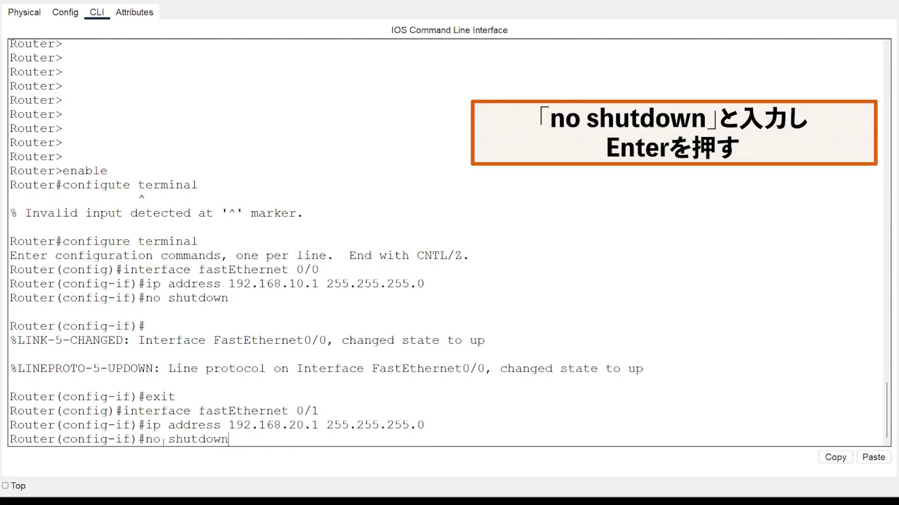
{"action": "key", "text": "Return"}
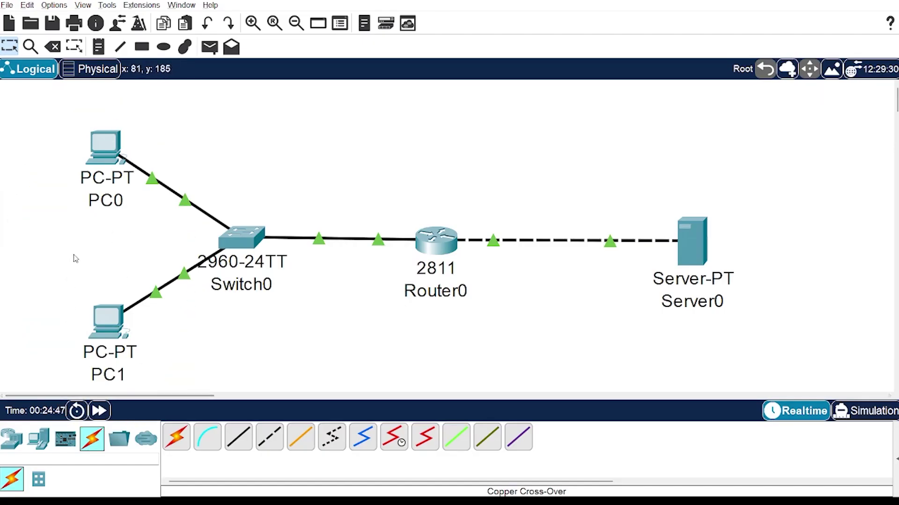
- Set PC0's static IPv4 address to 192.168.10.10 with subnet mask 255.255.255.0 in its IP Configuration
{"action": "left_click", "coordinate": [106, 156]}
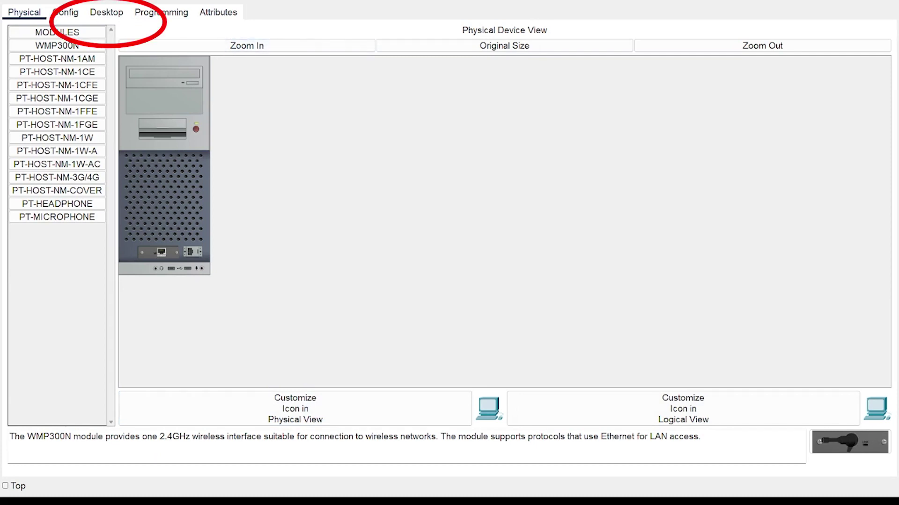
{"action": "left_click", "coordinate": [106, 12]}
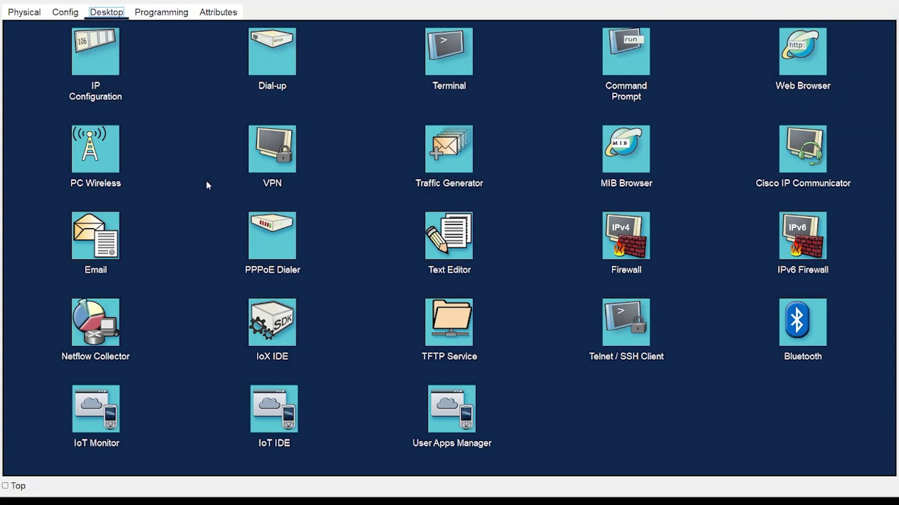
{"action": "left_click", "coordinate": [101, 70]}
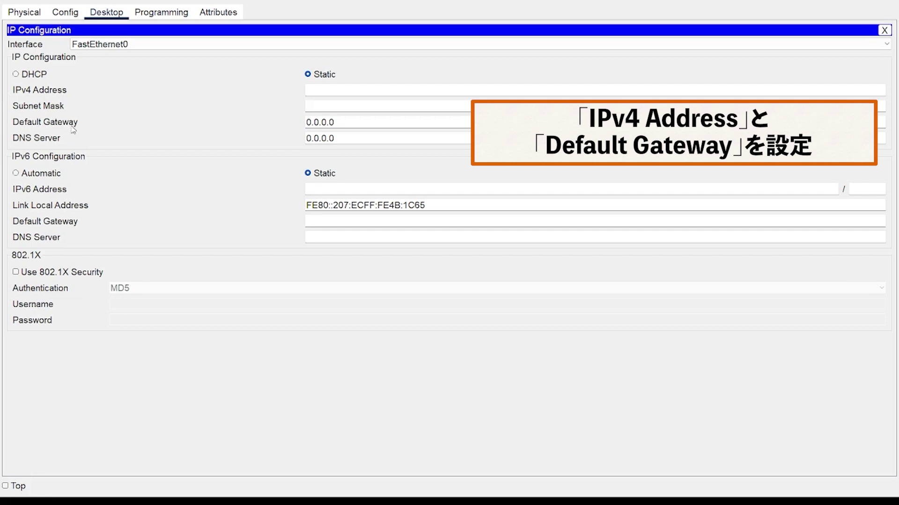
{"action": "left_click", "coordinate": [337, 91]}
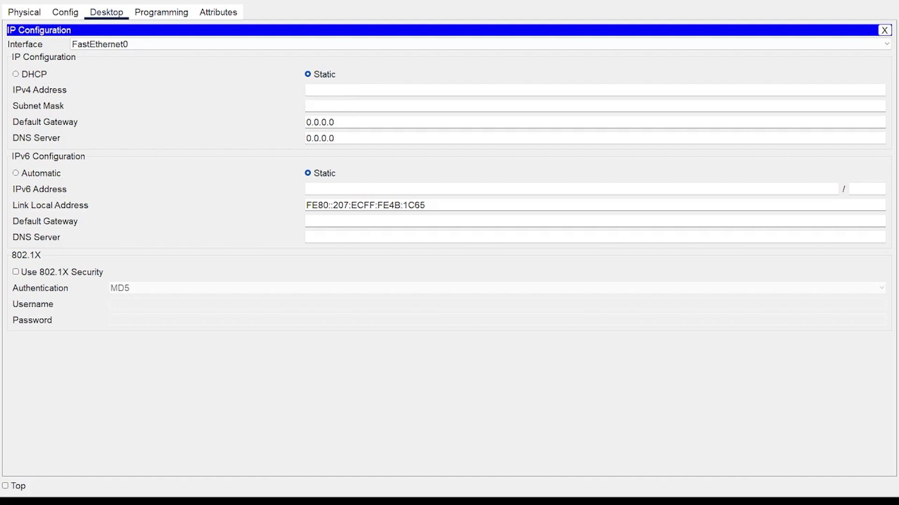
{"action": "type", "text": "192"}
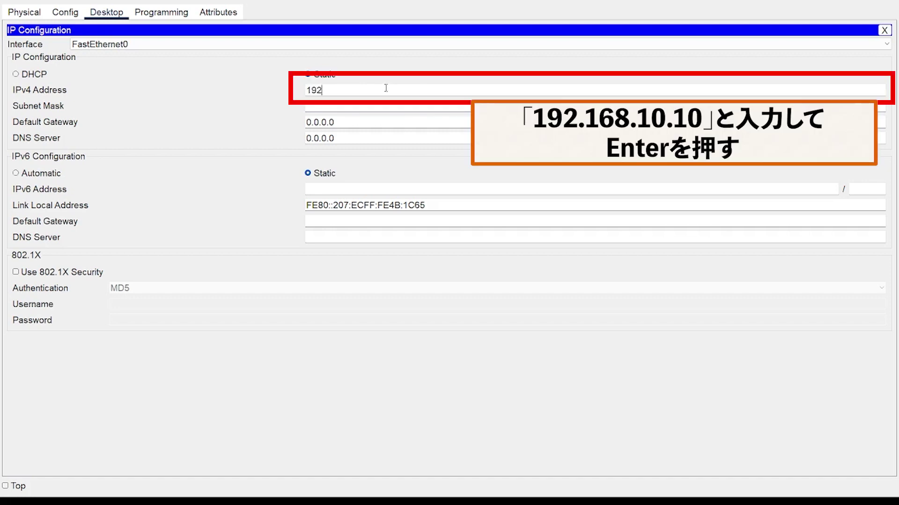
{"action": "type", "text": ".168.10.10"}
{"action": "key", "text": "Return"}
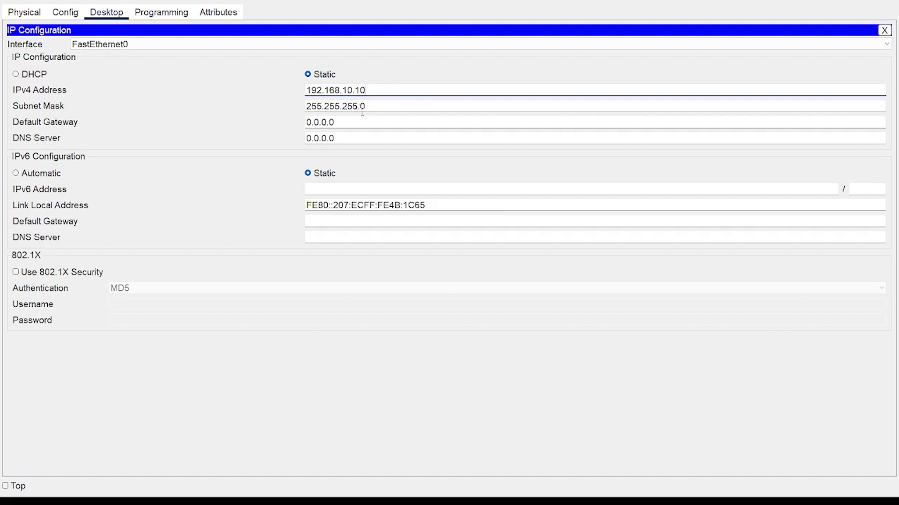
- Set PC0's IPv4 default gateway to 192.168.10.1 and close its IP Configuration
{"action": "left_click", "coordinate": [336, 123]}
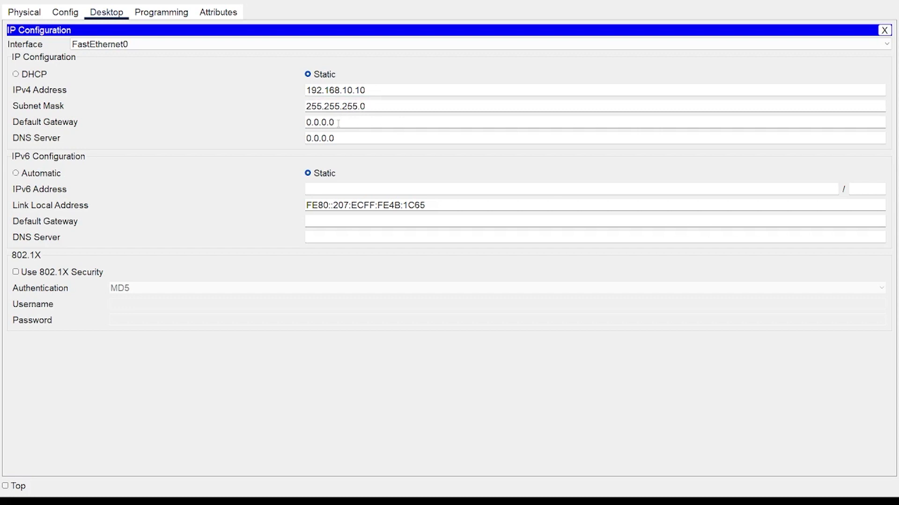
{"action": "key", "text": "BackSpace"}
{"action": "key", "text": "BackSpace"}
{"action": "key", "text": "BackSpace"}
{"action": "key", "text": "BackSpace"}
{"action": "key", "text": "BackSpace"}
{"action": "key", "text": "BackSpace"}
{"action": "key", "text": "BackSpace"}
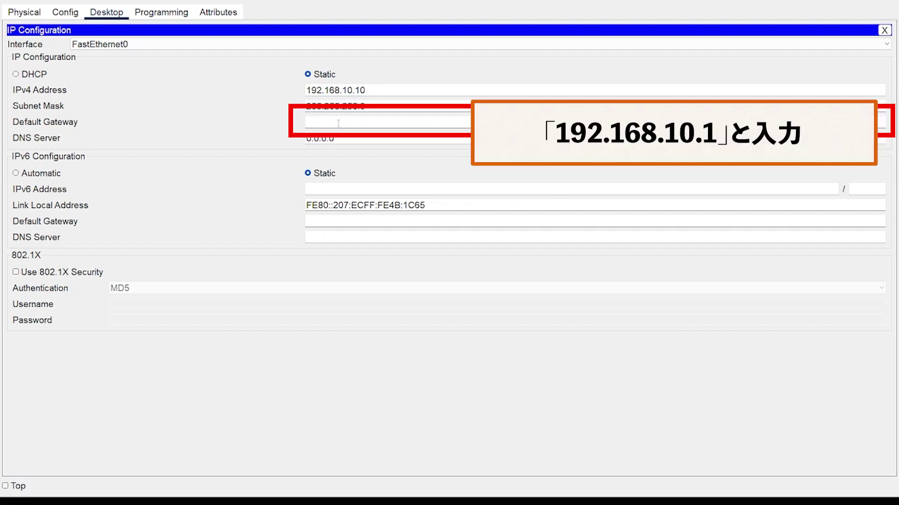
{"action": "type", "text": "192.168.10.1"}
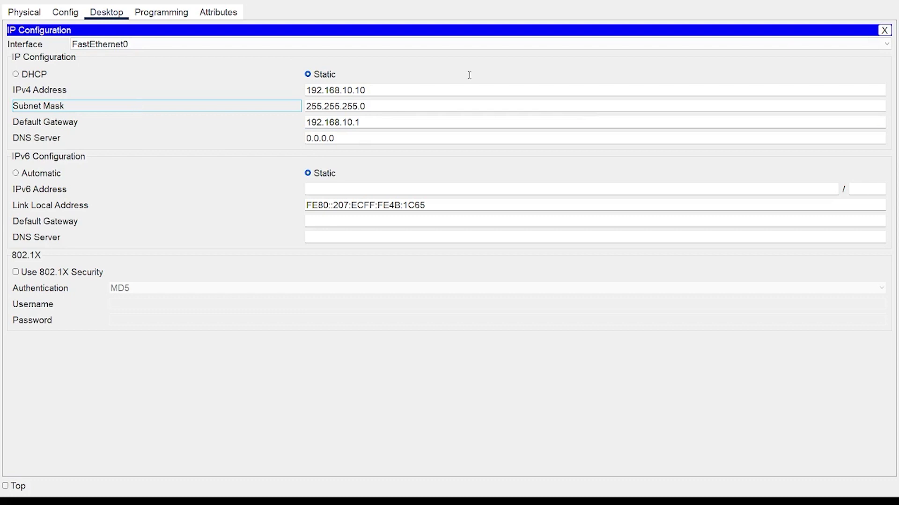
{"action": "left_click", "coordinate": [884, 31]}
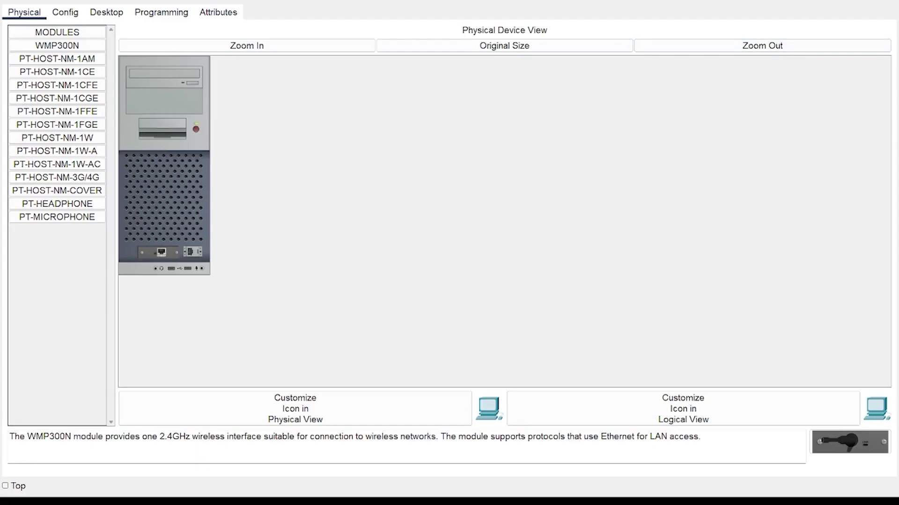
- Set PC1's static IPv4 address to 192.168.10.20 with subnet mask 255.255.255.0 in its IP Configuration
{"action": "left_click", "coordinate": [108, 13]}
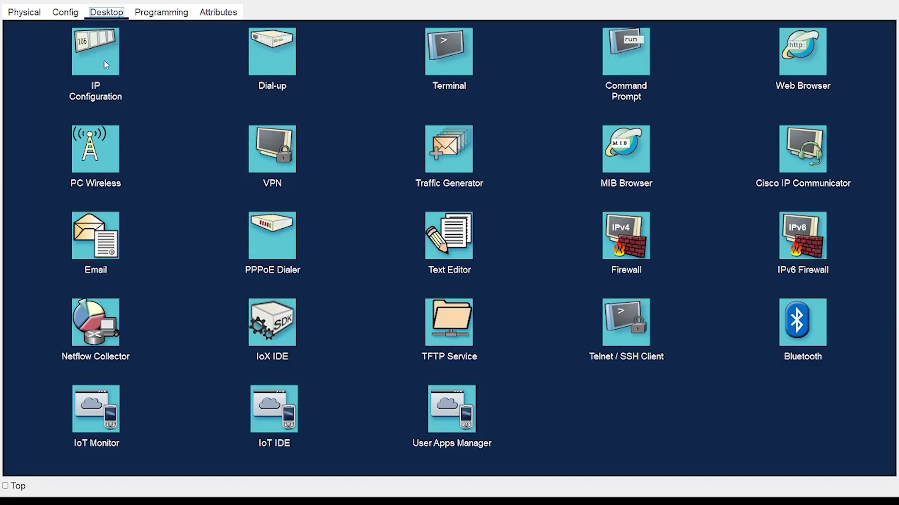
{"action": "left_click", "coordinate": [104, 78]}
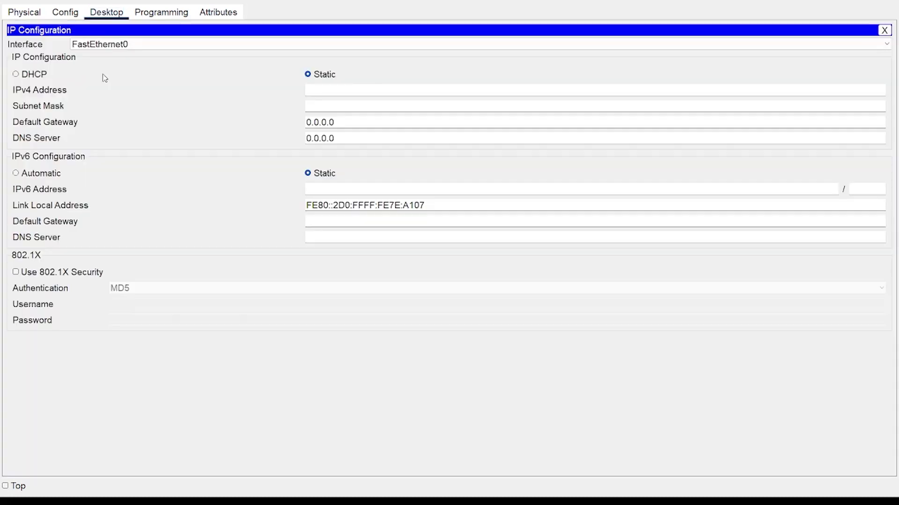
{"action": "left_click", "coordinate": [335, 89]}
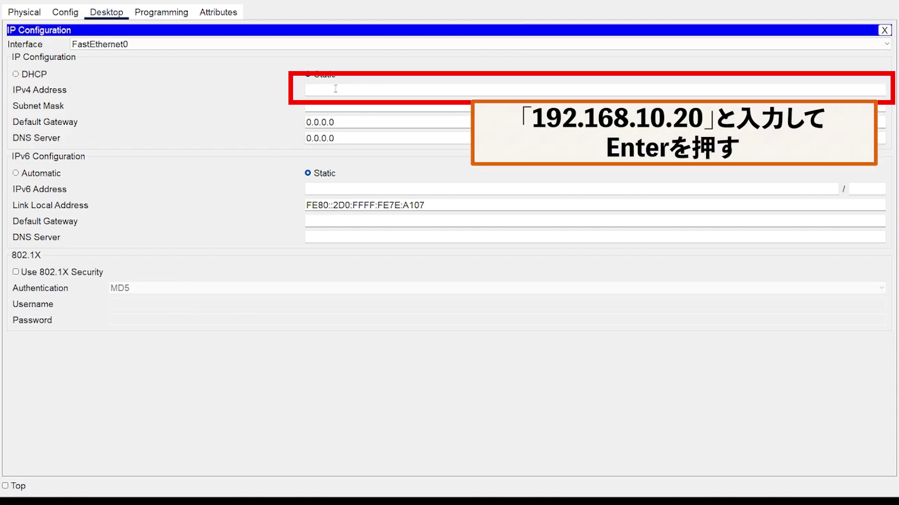
{"action": "type", "text": "192.168.10.20"}
{"action": "key", "text": "Return"}
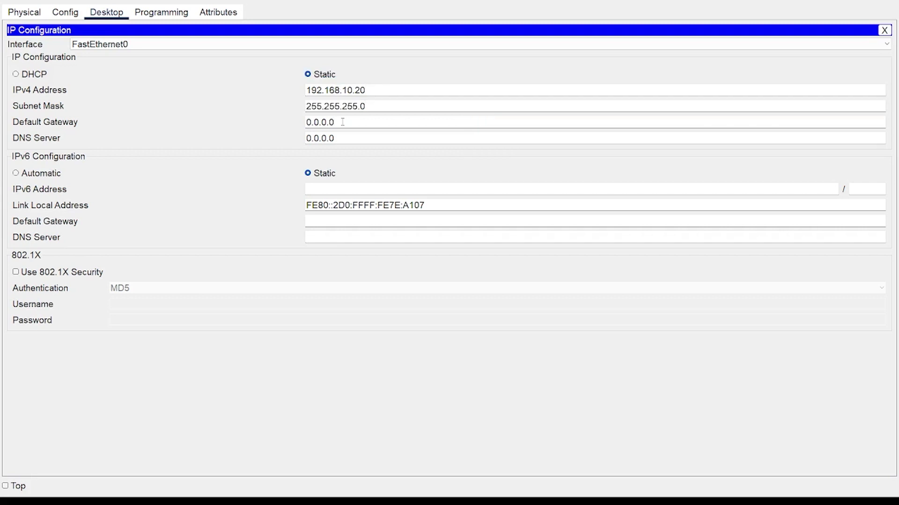
- Replace PC1's IPv4 default gateway with 192.168.10.1
{"action": "key", "text": "BackSpace"}
{"action": "key", "text": "BackSpace"}
{"action": "key", "text": "BackSpace"}
{"action": "key", "text": "BackSpace"}
{"action": "key", "text": "BackSpace"}
{"action": "key", "text": "BackSpace"}
{"action": "key", "text": "BackSpace"}
{"action": "type", "text": "19"}
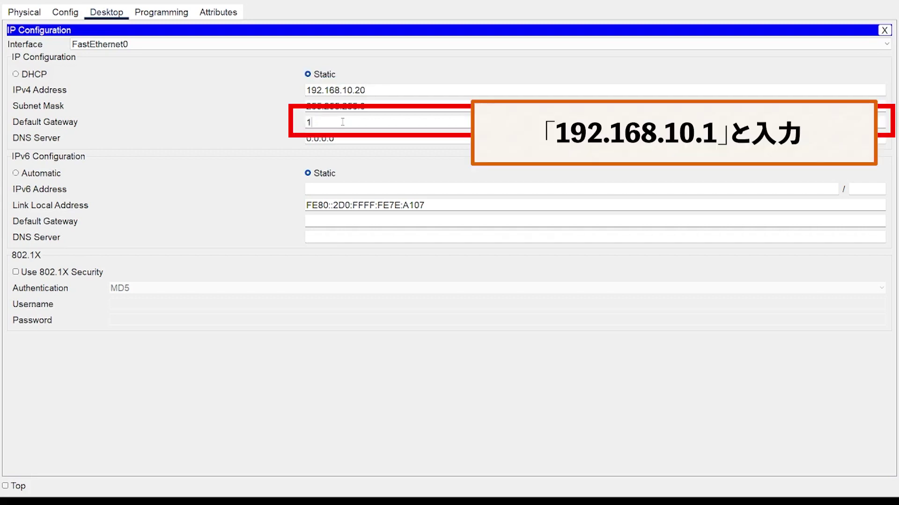
{"action": "type", "text": "2.168.10/.1"}
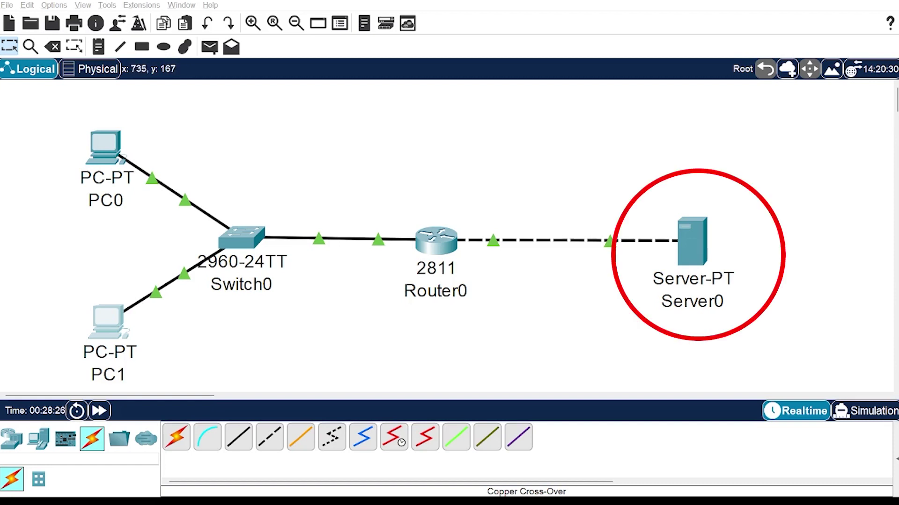
- Set Server0's static IPv4 address to 192.168.20.20 with subnet mask 255.255.255.0 in its IP Configuration
{"action": "left_click", "coordinate": [692, 241]}
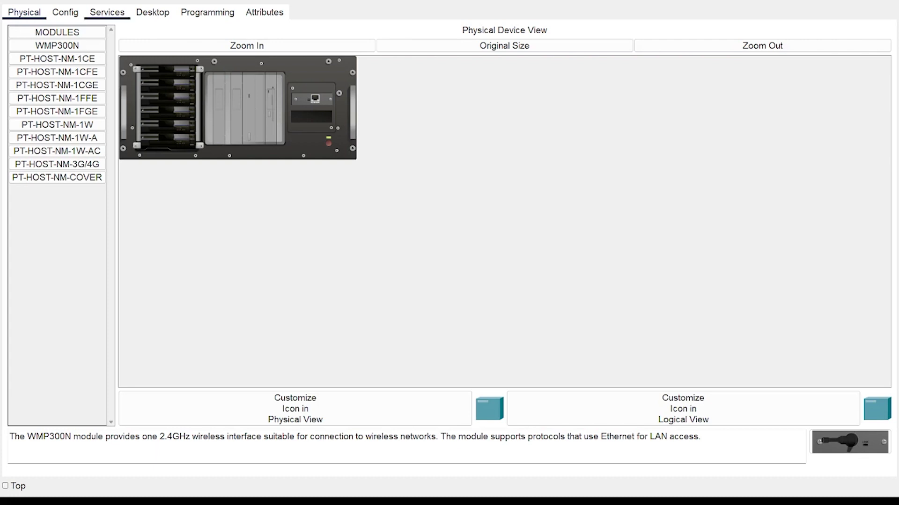
{"action": "left_click", "coordinate": [152, 12]}
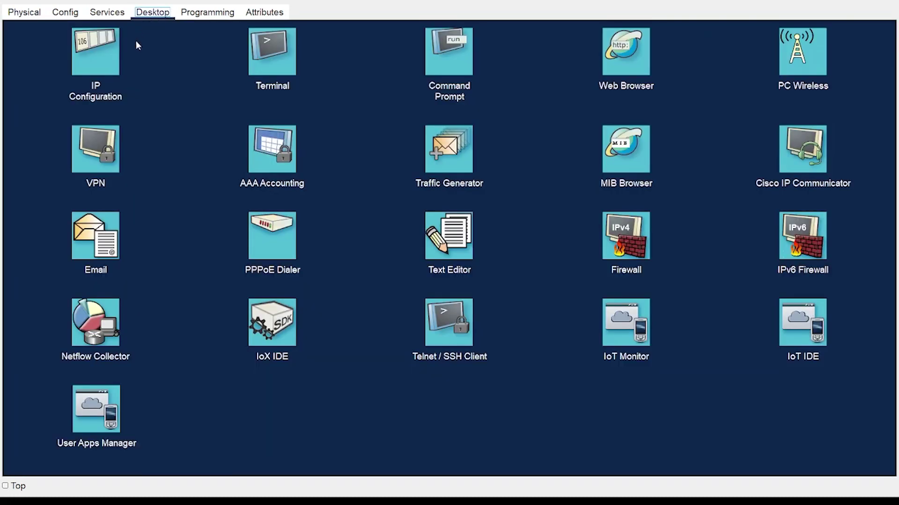
{"action": "left_click", "coordinate": [103, 61]}
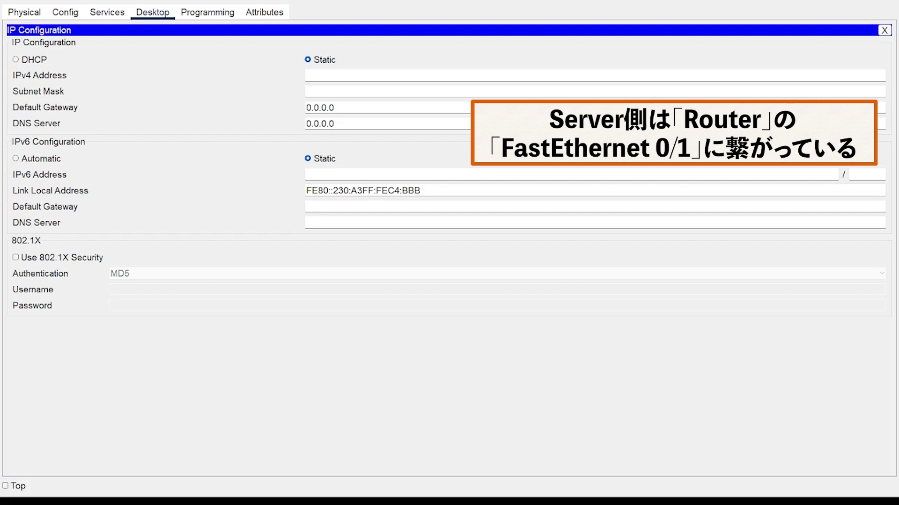
{"action": "left_click", "coordinate": [306, 78]}
{"action": "type", "text": "19"}
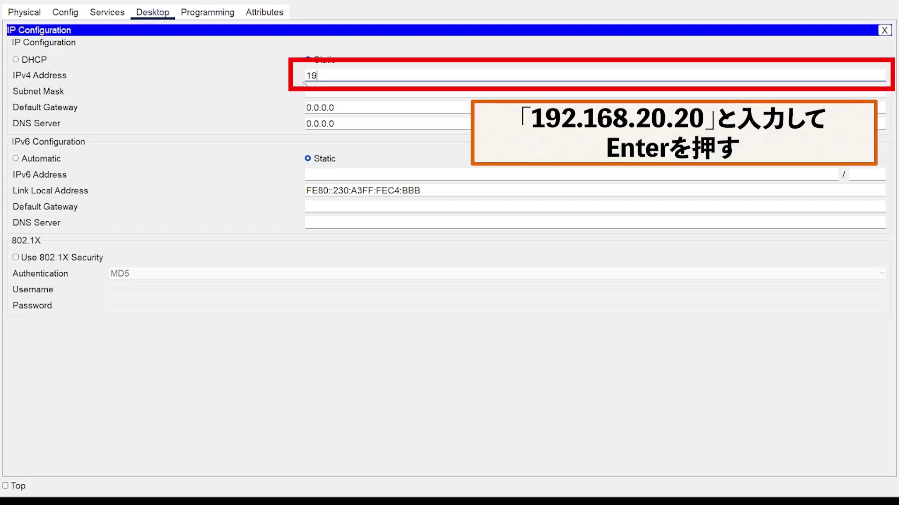
{"action": "type", "text": "2.168.20.20"}
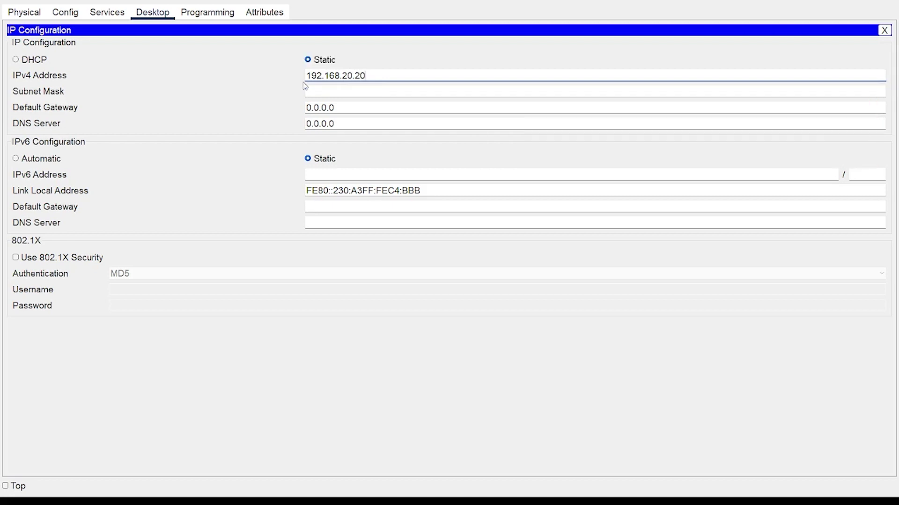
{"action": "key", "text": "Tab"}
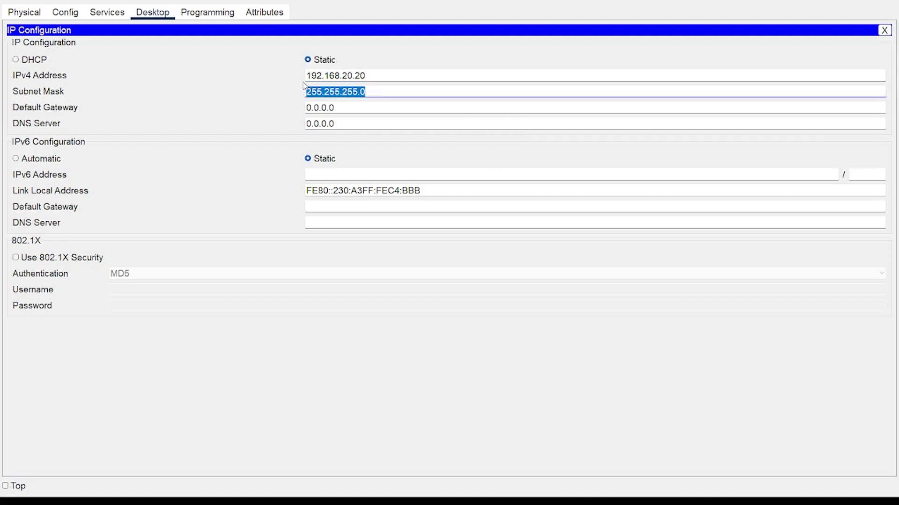
- Set Server0's IPv4 default gateway to 192.168.20.1 and close its IP Configuration
{"action": "left_click", "coordinate": [351, 107]}
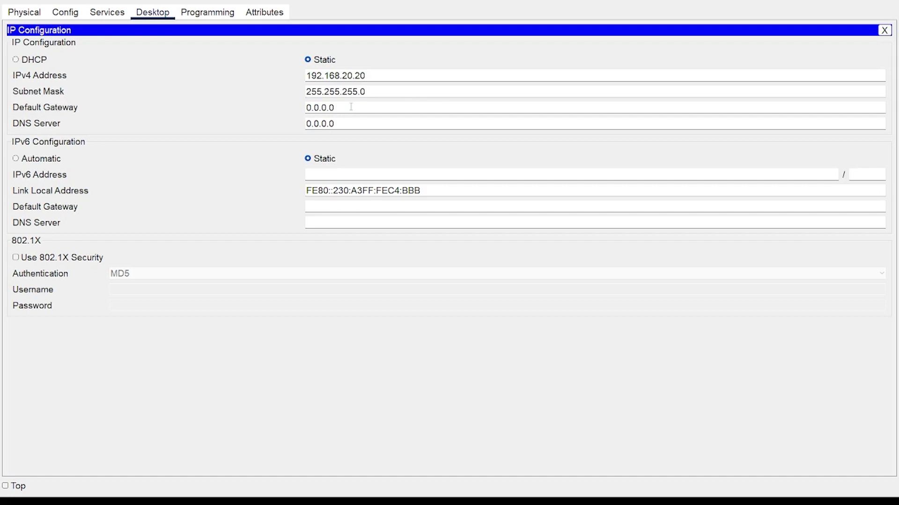
{"action": "key", "text": "BackSpace"}
{"action": "key", "text": "BackSpace"}
{"action": "key", "text": "BackSpace"}
{"action": "key", "text": "BackSpace"}
{"action": "key", "text": "BackSpace"}
{"action": "key", "text": "BackSpace"}
{"action": "key", "text": "BackSpace"}
{"action": "type", "text": "1"}
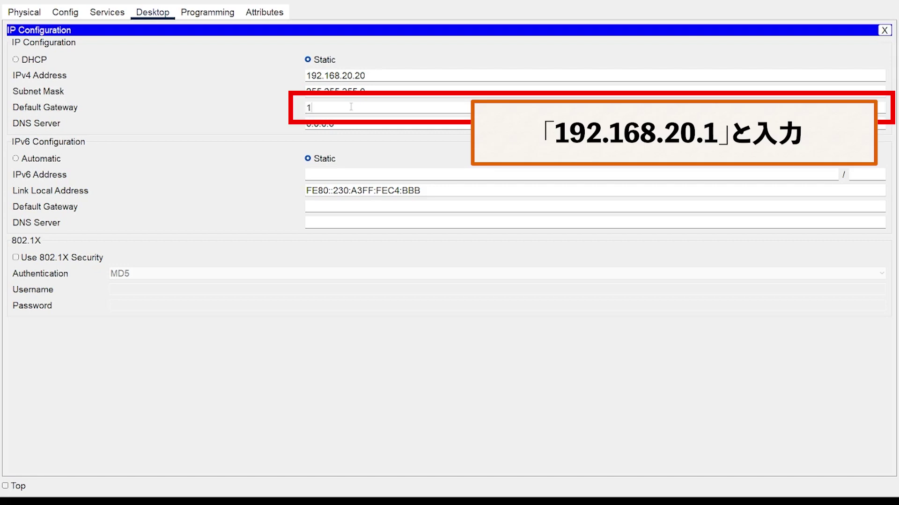
{"action": "type", "text": "92.168.20.1"}
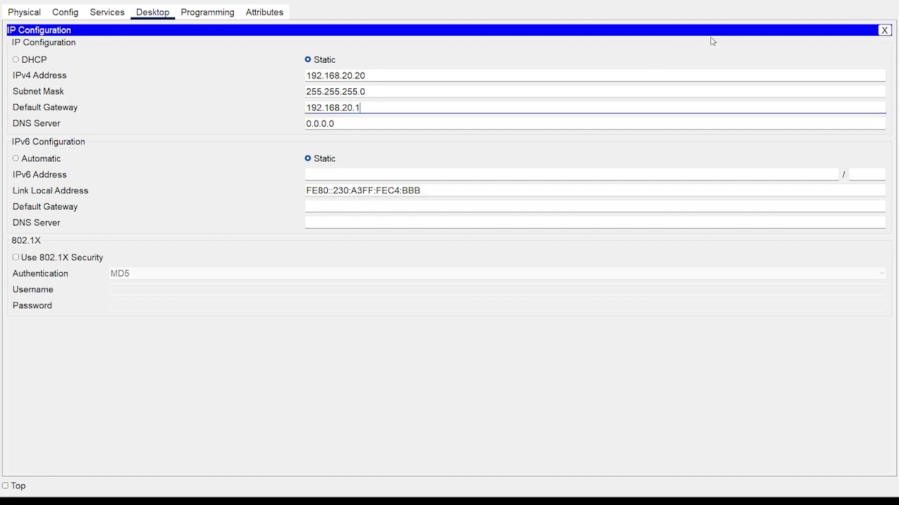
{"action": "left_click", "coordinate": [885, 31]}
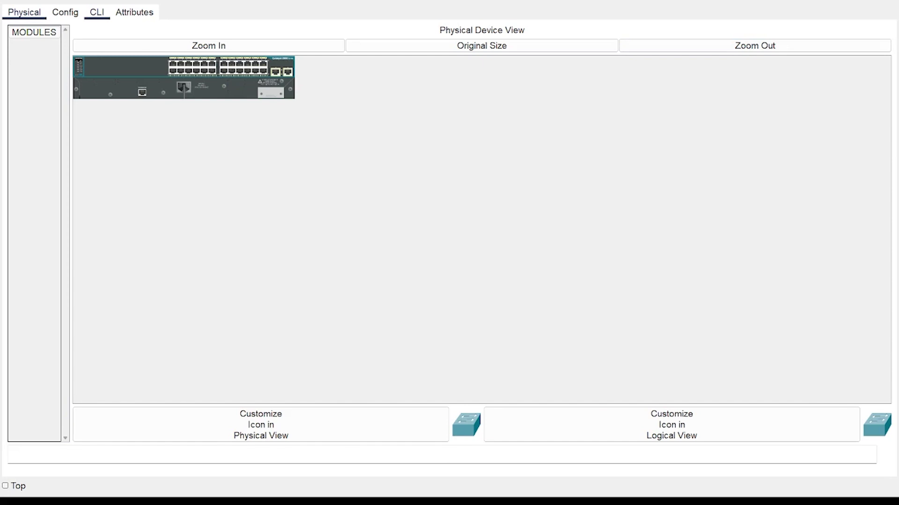
- Open the switch's command line interface and start a console session at the Switch> prompt
{"action": "left_click", "coordinate": [97, 13]}
{"action": "scroll", "coordinate": [375, 342], "scroll_direction": "up", "scroll_amount": 5}
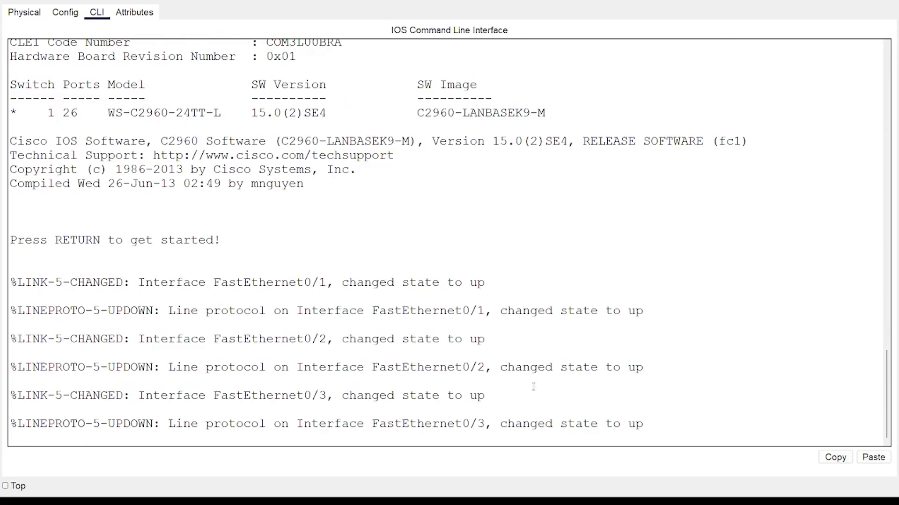
{"action": "key", "text": "Return"}
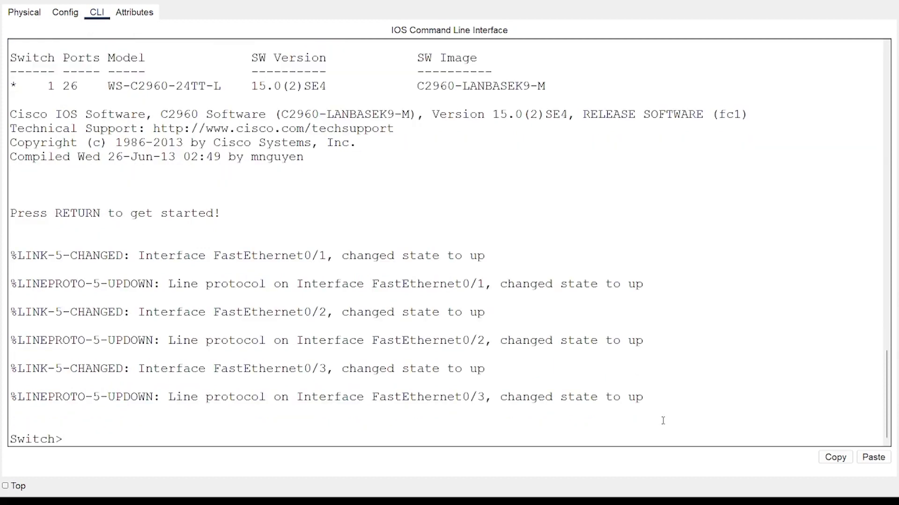
{"action": "key", "text": "Return"}
{"action": "key", "text": "Return"}
{"action": "key", "text": "Return"}
{"action": "key", "text": "Return"}
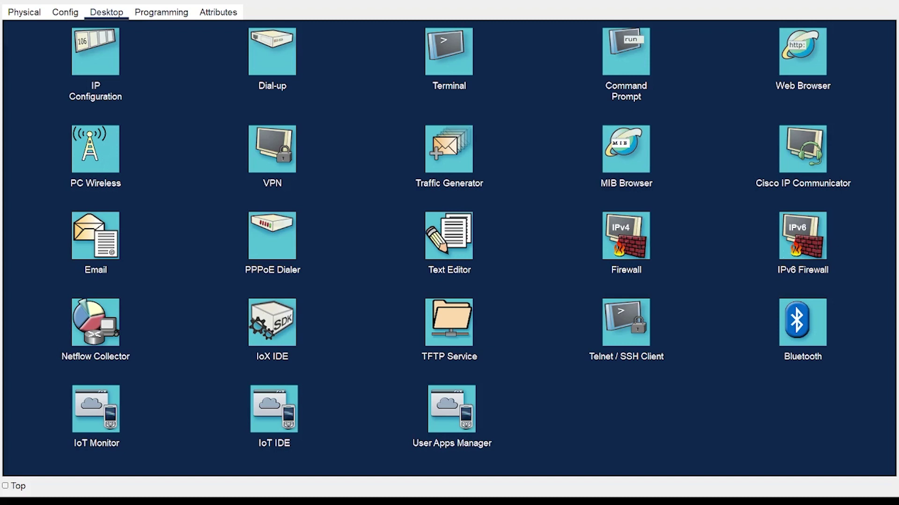
- Load the server's web page at 192.168.20.20 in the PC's Web Browser
{"action": "left_click", "coordinate": [799, 58]}
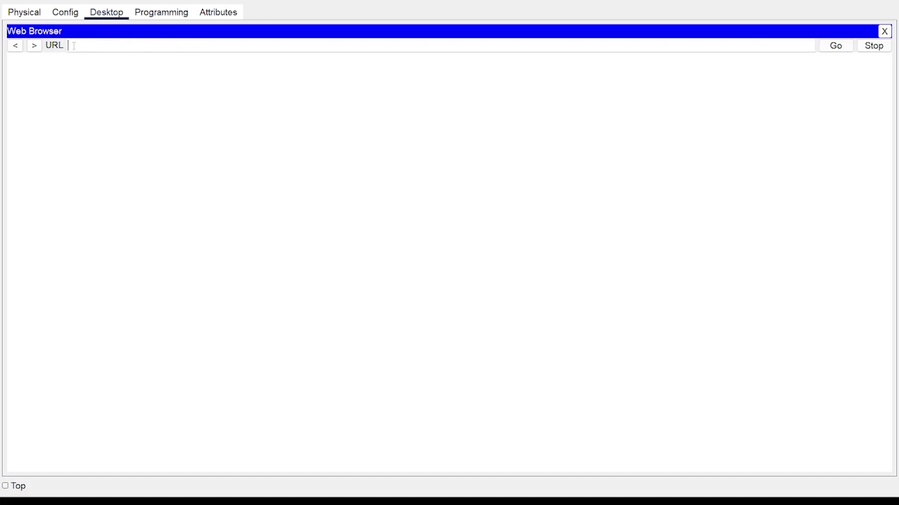
{"action": "type", "text": "19"}
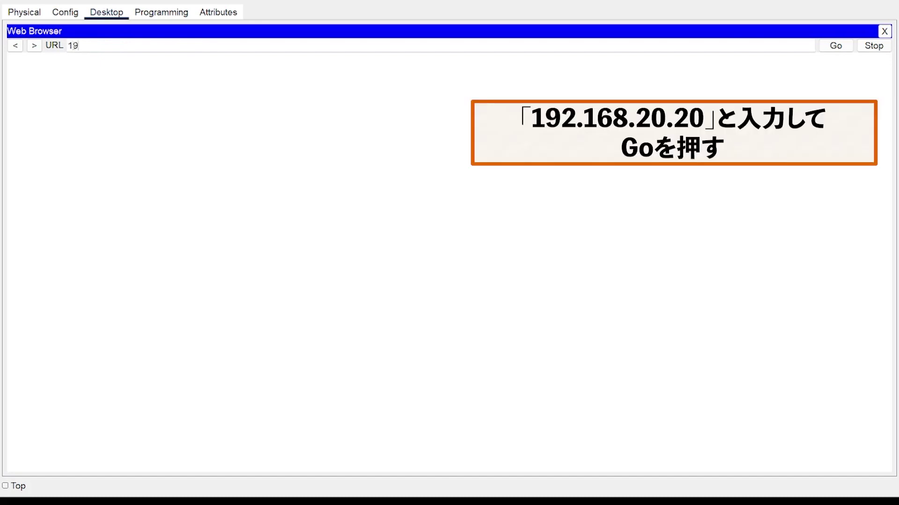
{"action": "type", "text": "2.168.20.10"}
{"action": "key", "text": "BackSpace"}
{"action": "key", "text": "BackSpace"}
{"action": "type", "text": "20"}
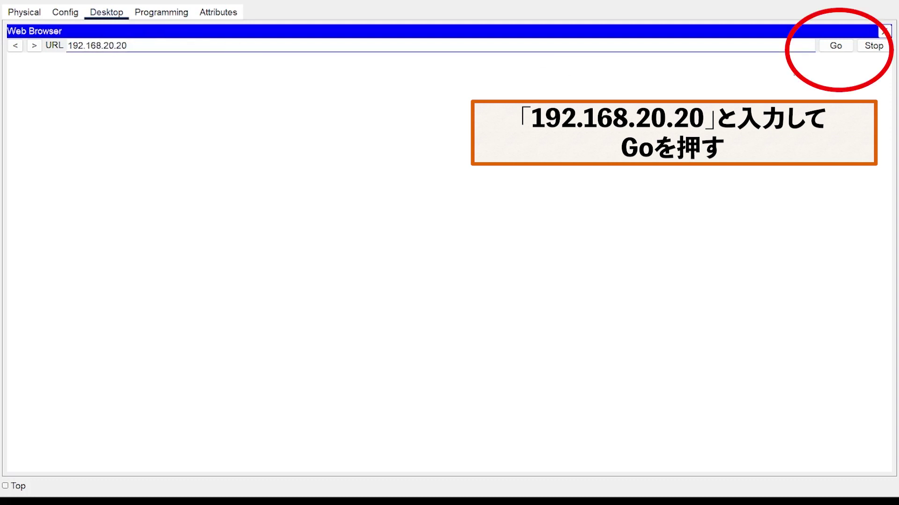
{"action": "left_click", "coordinate": [841, 50]}
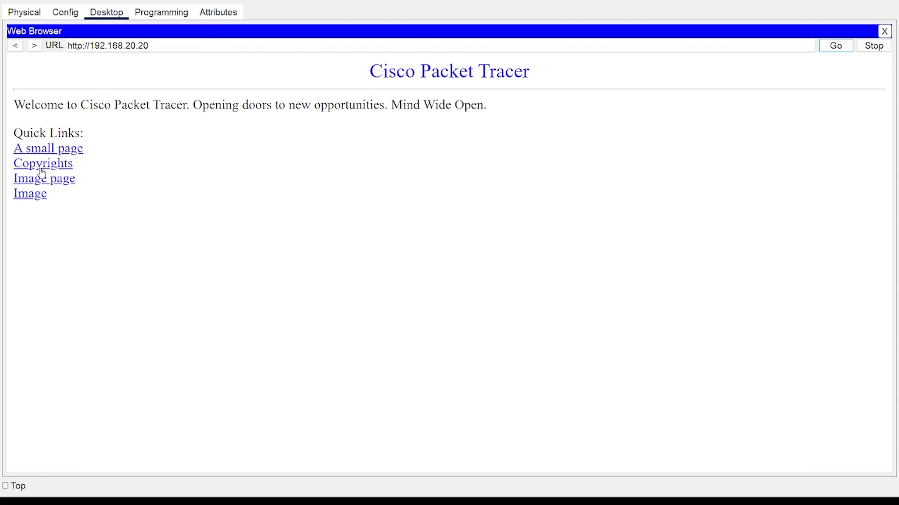
- View the server site's "A small page" and "Copyrights" links, returning to the index page after each
{"action": "left_click", "coordinate": [53, 150]}
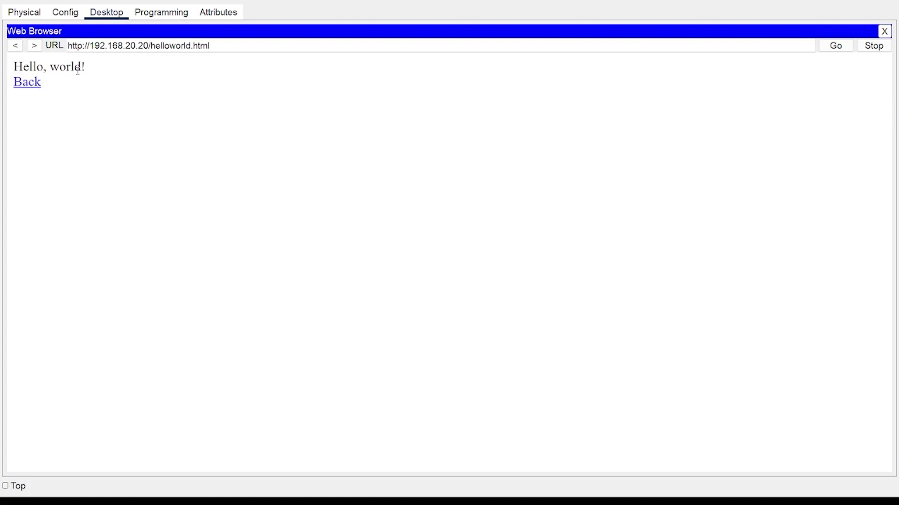
{"action": "left_click", "coordinate": [32, 84]}
{"action": "left_click", "coordinate": [42, 164]}
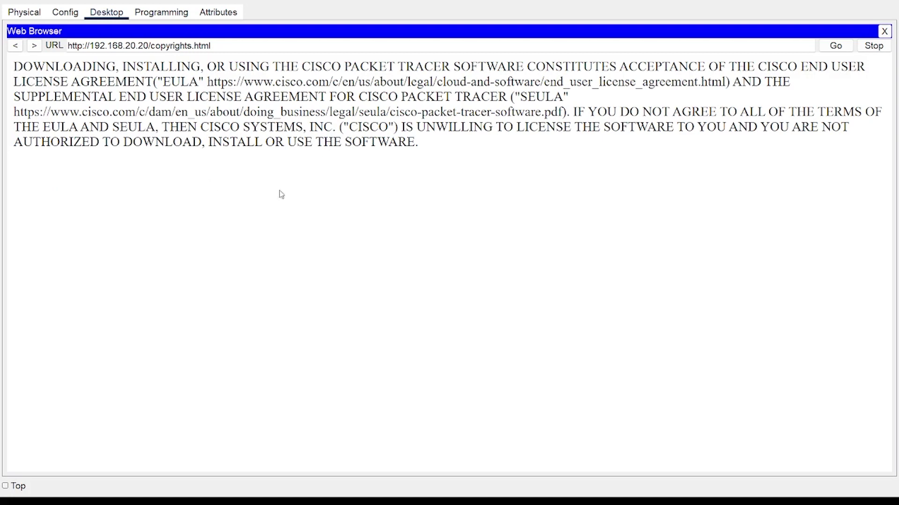
{"action": "left_click", "coordinate": [15, 46]}
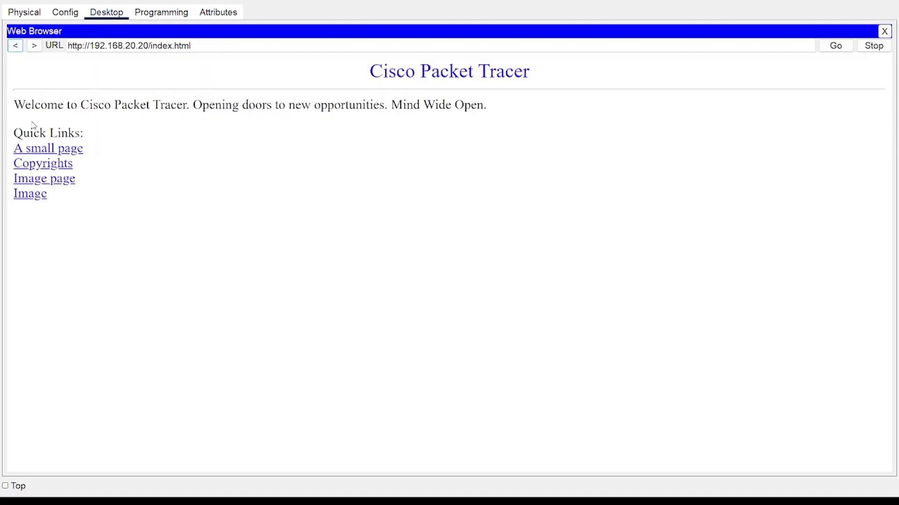
- View the server site's "Image" and "Image page" links, return to the index page and close the Web Browser
{"action": "left_click", "coordinate": [31, 202]}
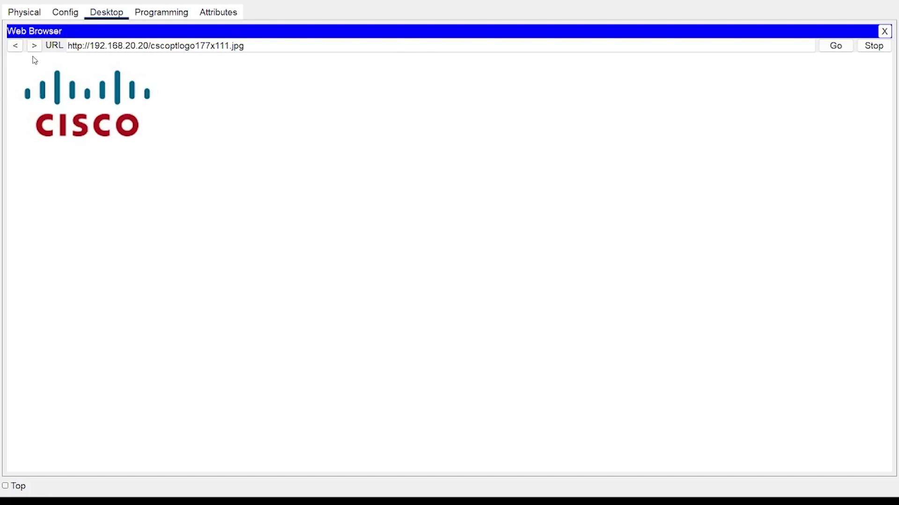
{"action": "left_click", "coordinate": [16, 45]}
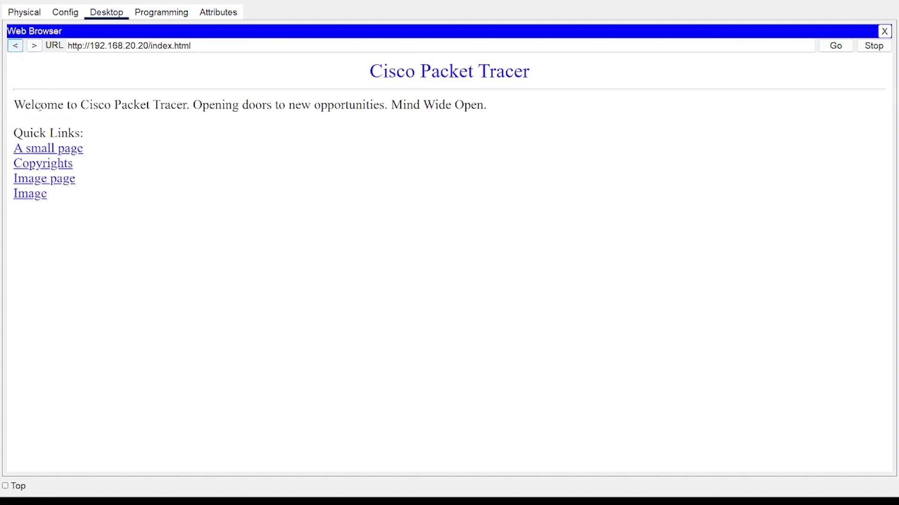
{"action": "left_click", "coordinate": [47, 180]}
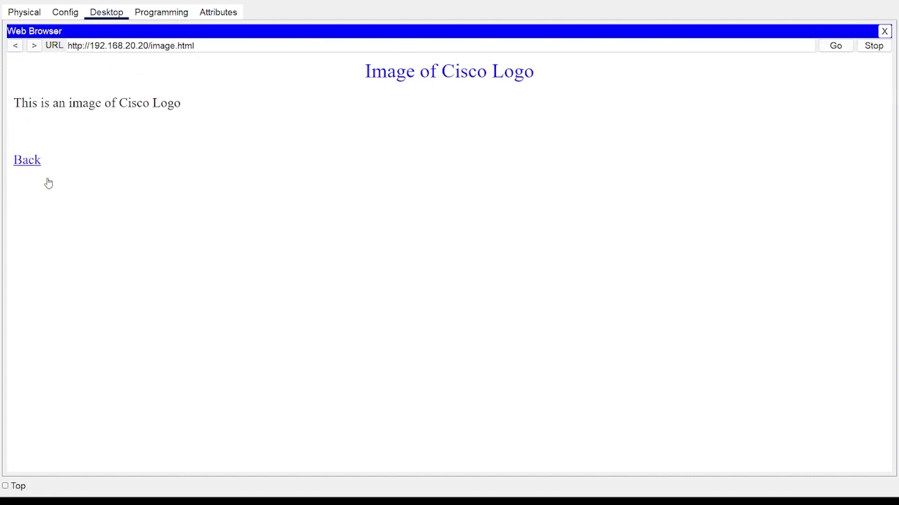
{"action": "left_click", "coordinate": [15, 45]}
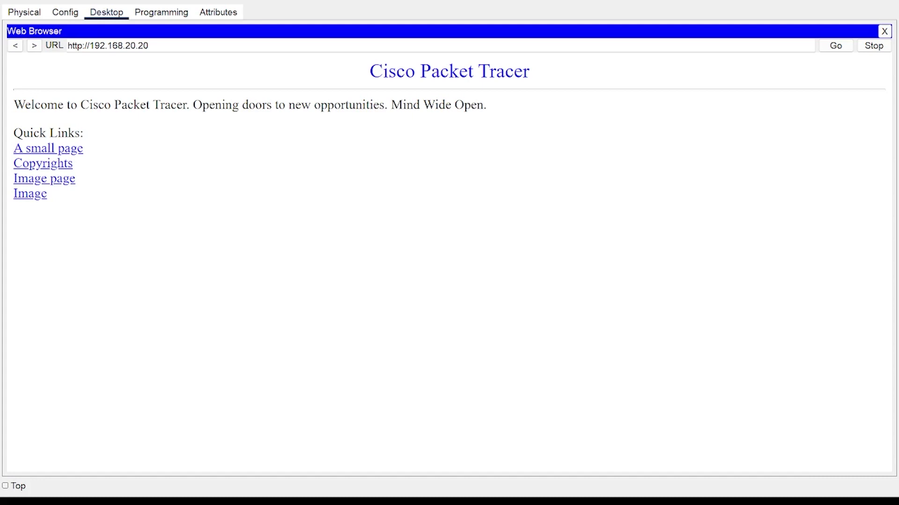
{"action": "left_click", "coordinate": [884, 31]}
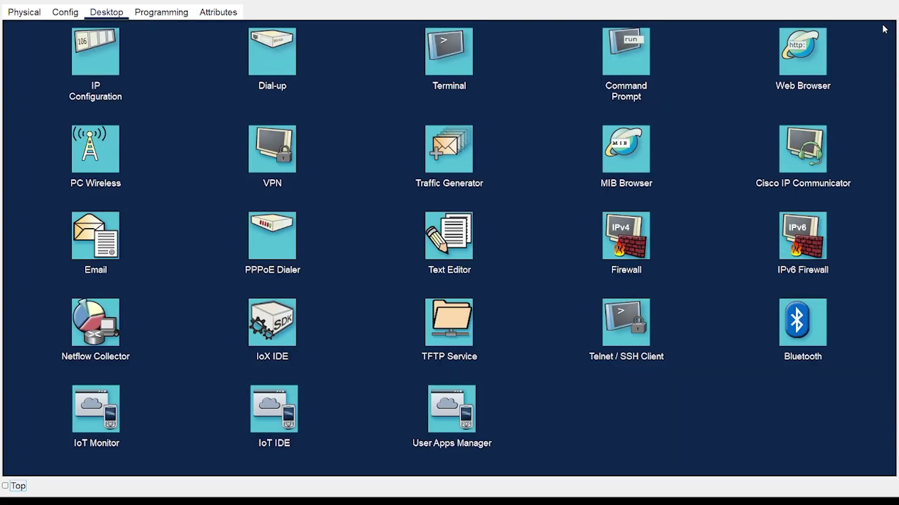